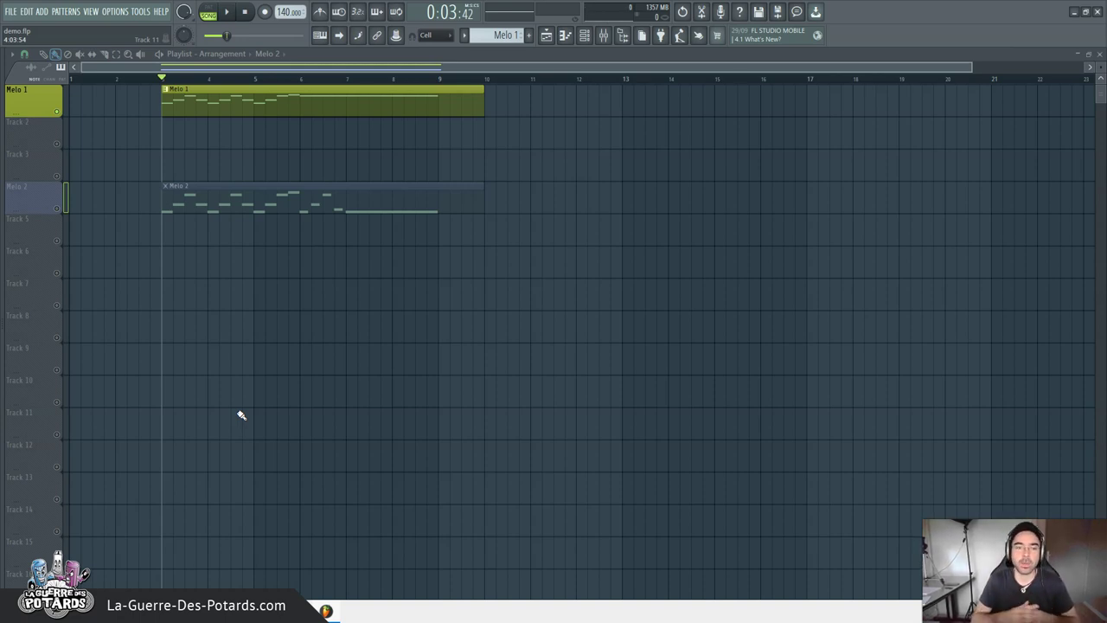
Step: Inspect the Kontakt instrument loaded on the Melo 1 channel, and close it along with the channel rack
{"action": "key", "text": "F6"}
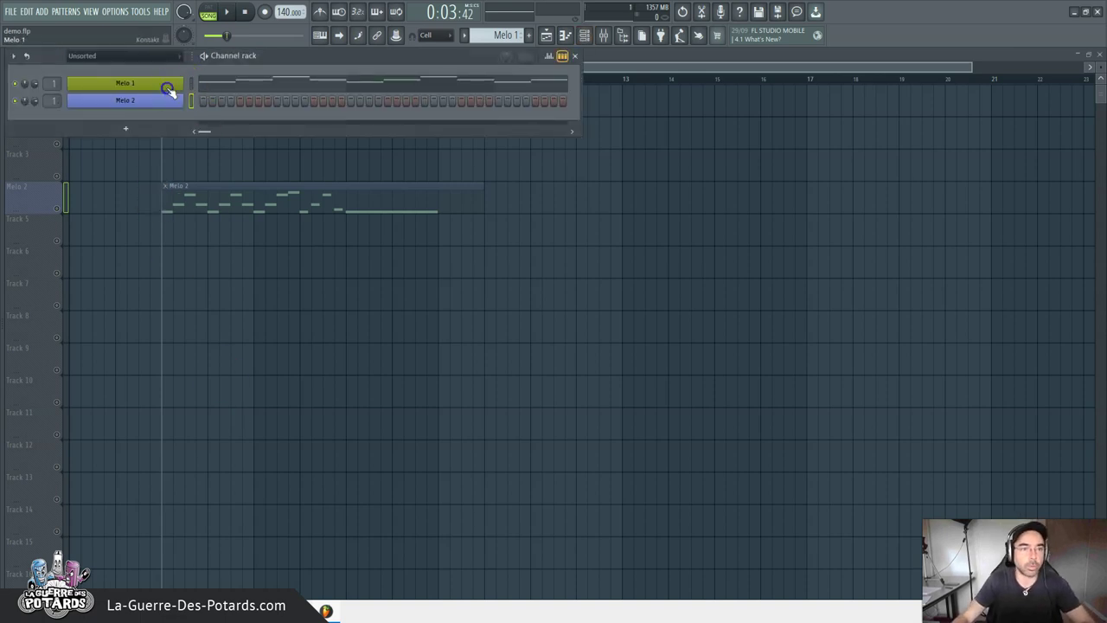
{"action": "left_click", "coordinate": [165, 86]}
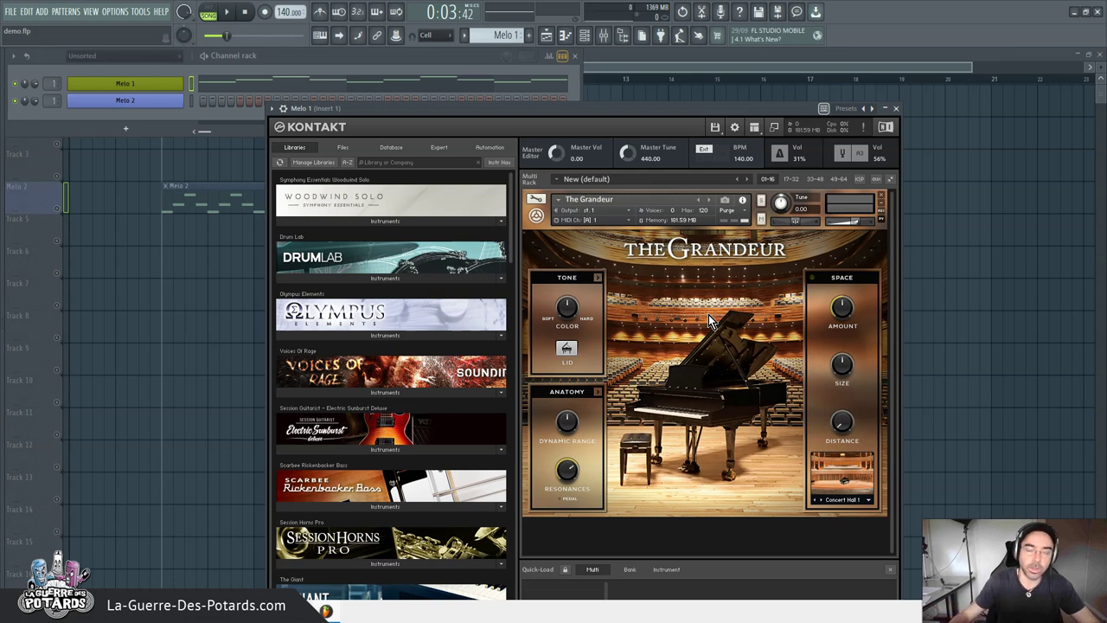
{"action": "key", "text": "Escape"}
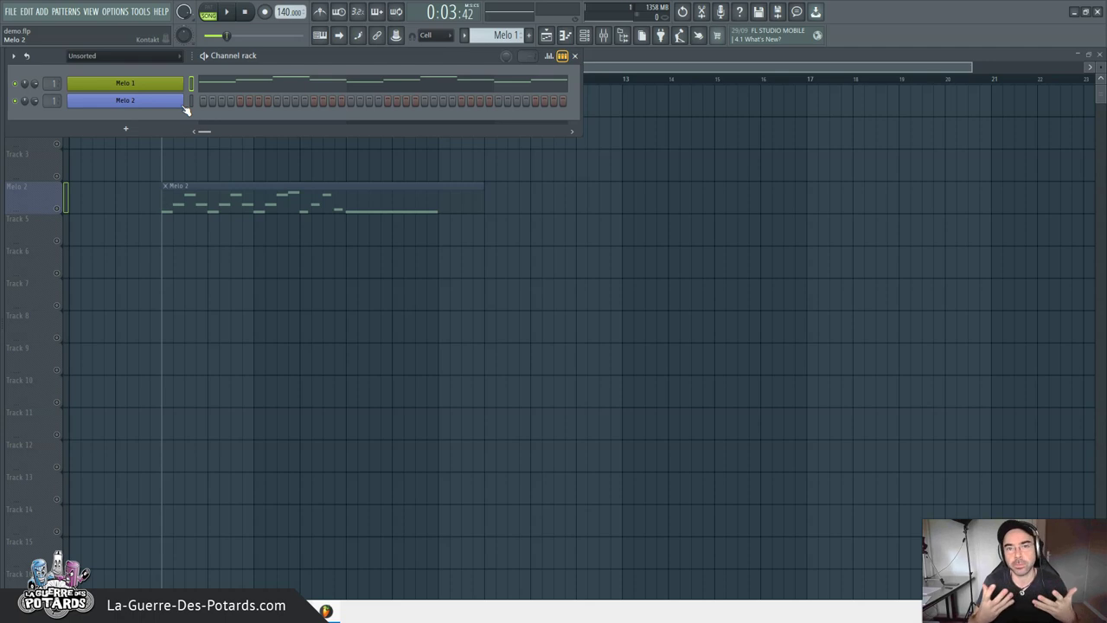
{"action": "key", "text": "F6"}
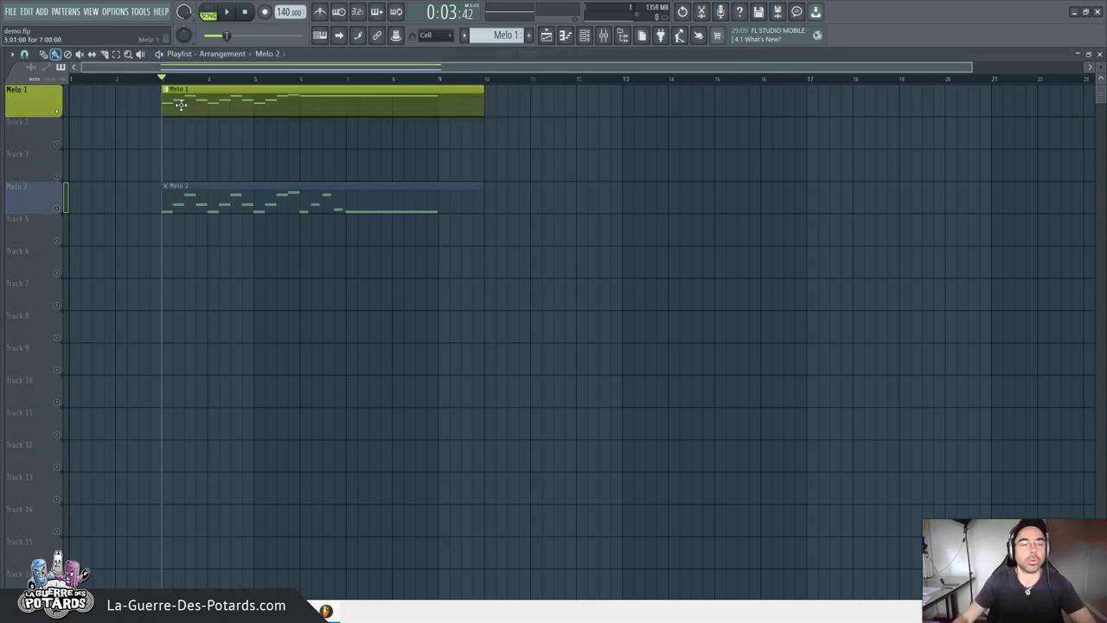
Step: Enlarge the Melo 1 track in the playlist and examine its pattern's notes in the piano roll
{"action": "left_click_drag", "start_coordinate": [41, 114], "coordinate": [42, 242]}
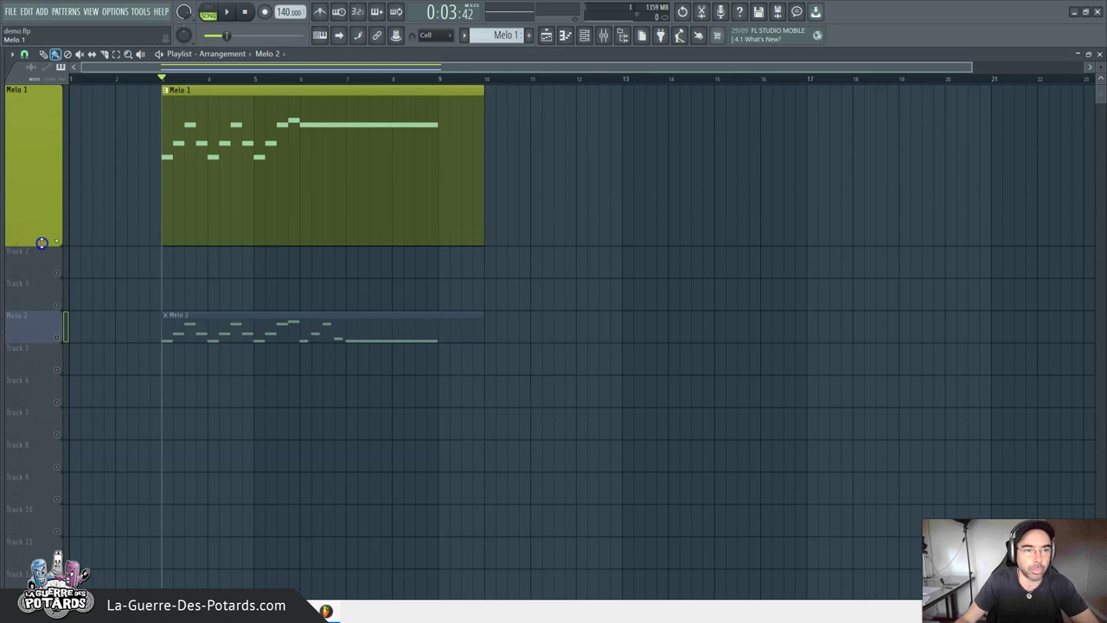
{"action": "double_click", "coordinate": [216, 166]}
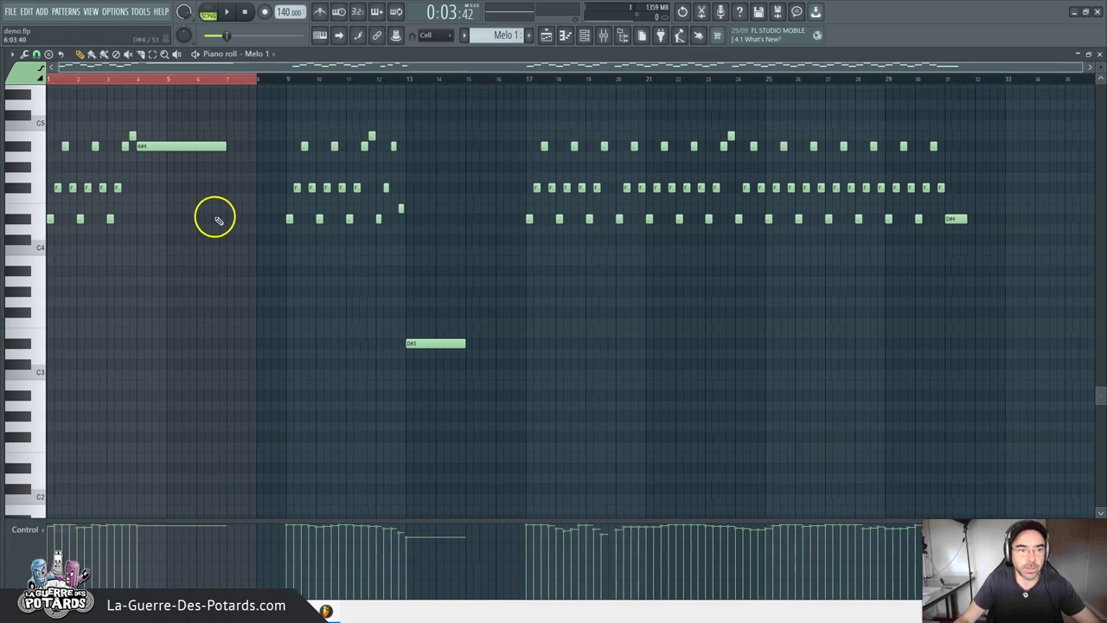
{"action": "scroll", "coordinate": [99, 247], "scroll_direction": "down", "scroll_amount": 3}
{"action": "scroll", "coordinate": [111, 144], "scroll_direction": "up", "scroll_amount": 4}
{"action": "scroll", "coordinate": [75, 140], "scroll_direction": "up", "scroll_amount": 1}
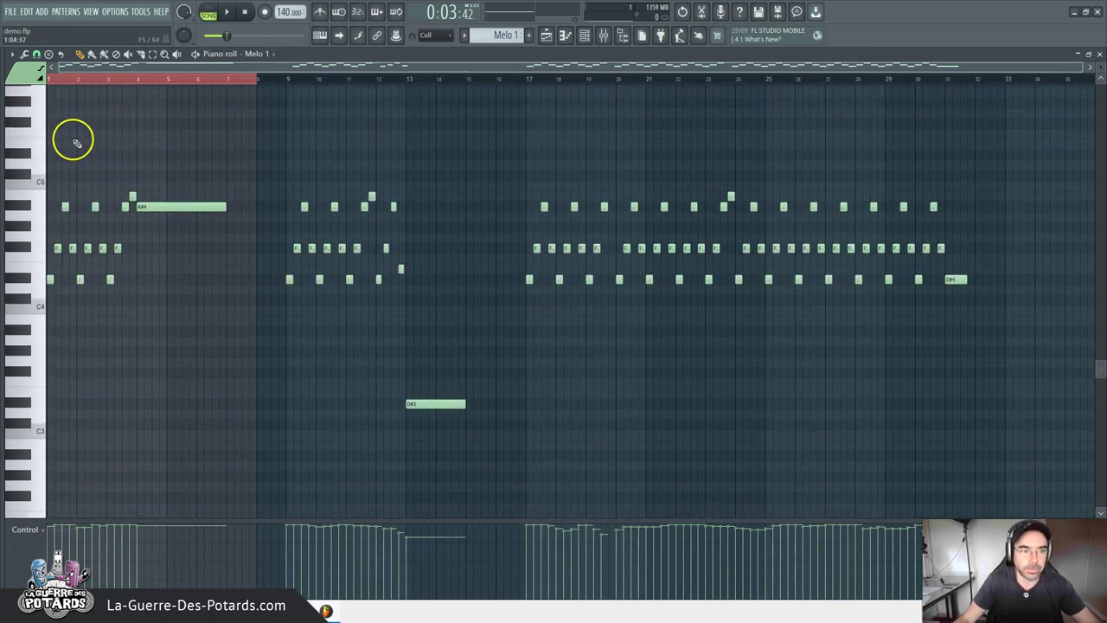
Step: Check The Grandeur piano on the Melo 1 channel and play back the Melo 1 clip in the playlist
{"action": "key", "text": "F6"}
{"action": "left_click", "coordinate": [137, 82]}
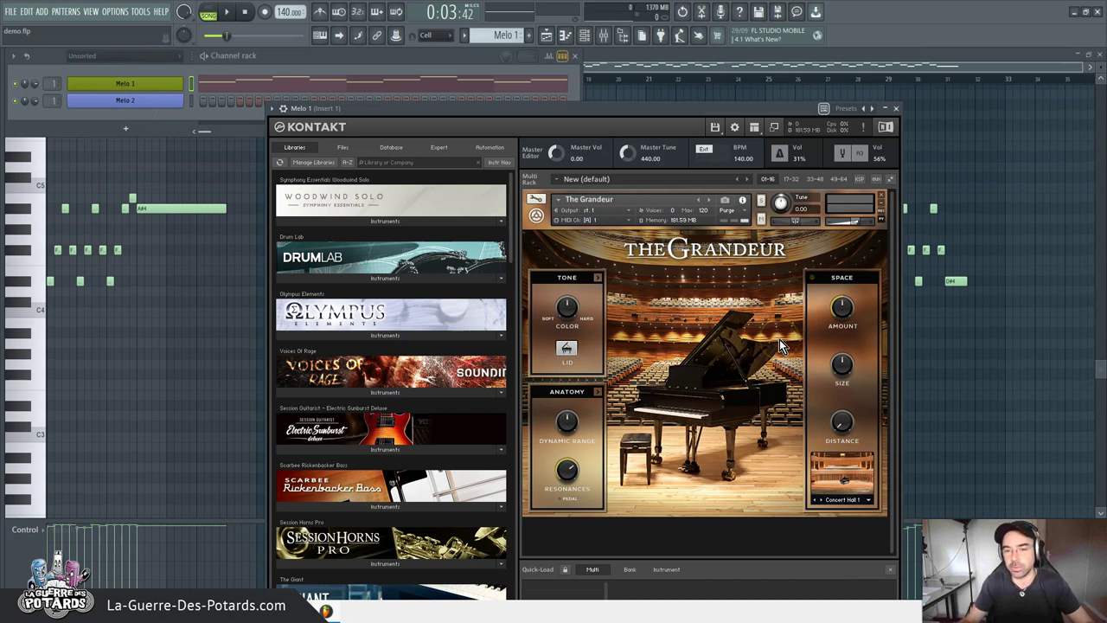
{"action": "left_click", "coordinate": [860, 156]}
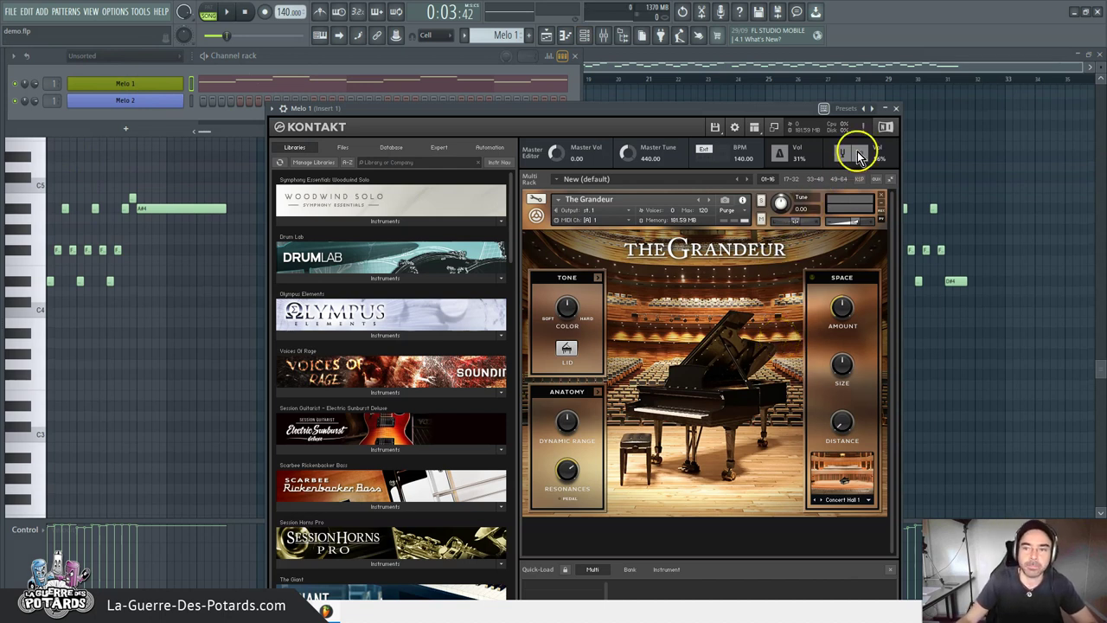
{"action": "left_click", "coordinate": [896, 109]}
{"action": "key", "text": "F5"}
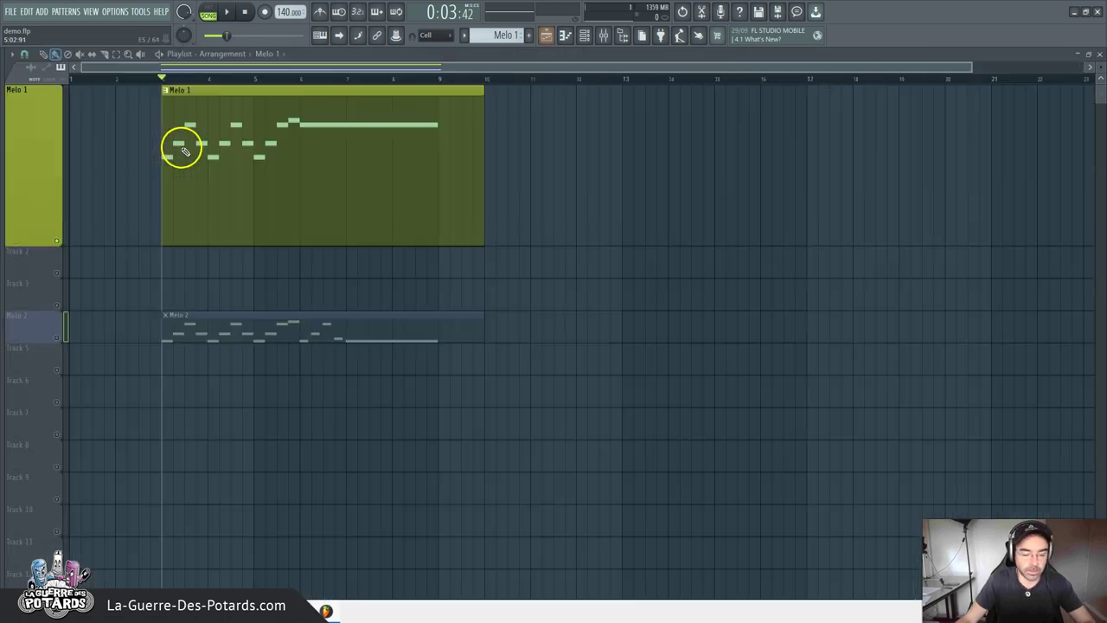
{"action": "key", "text": "space"}
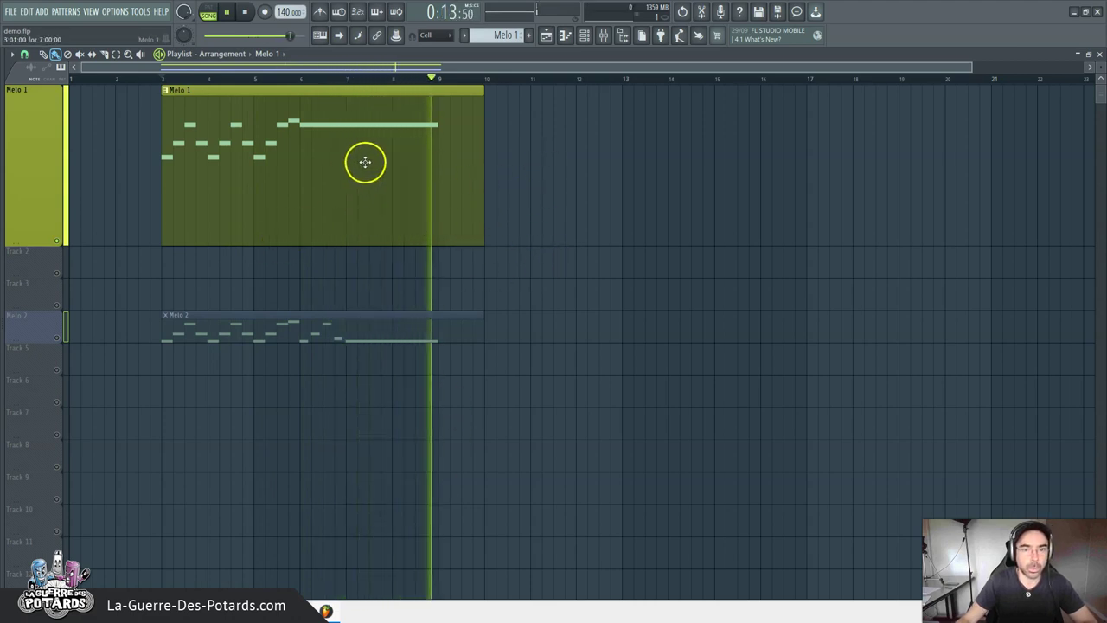
{"action": "key", "text": "space"}
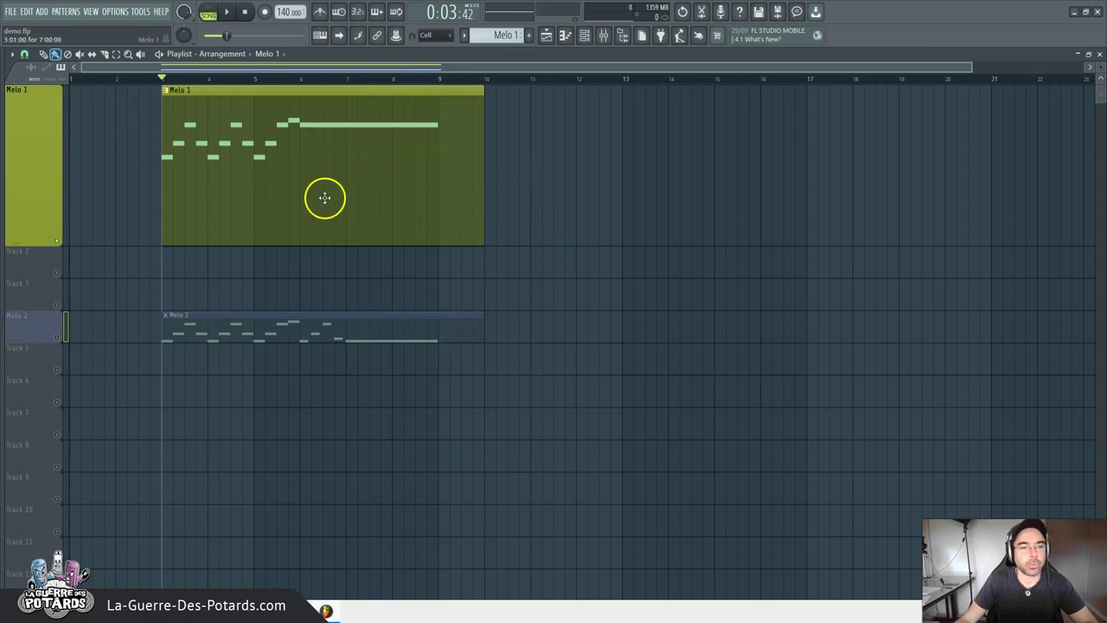
{"action": "right_click", "coordinate": [28, 129]}
{"action": "mouse_move", "coordinate": [60, 283]}
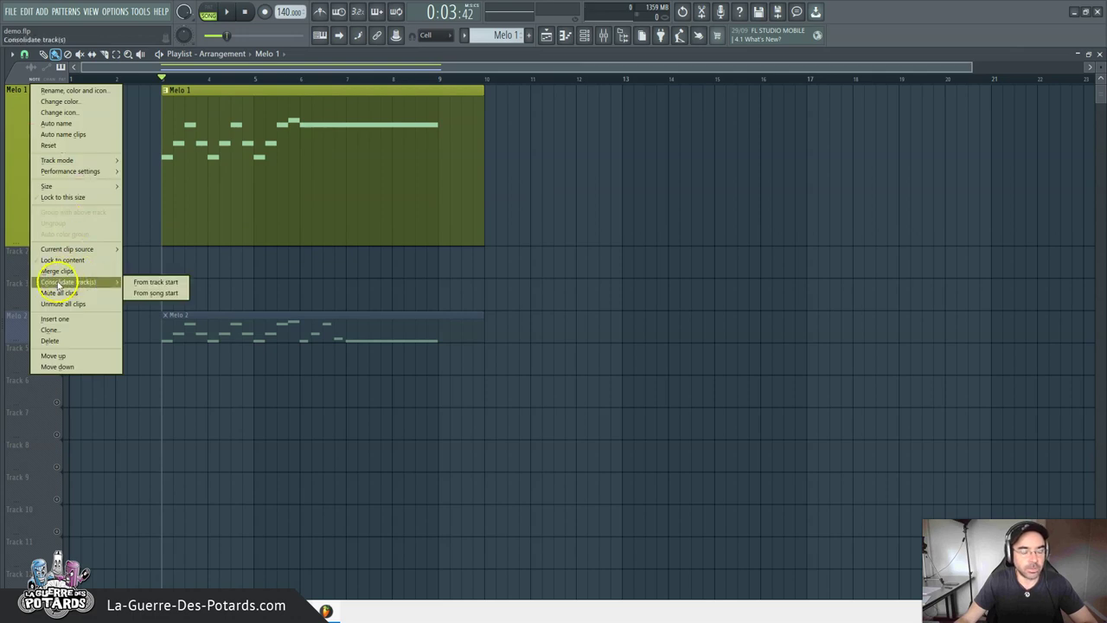
{"action": "left_click", "coordinate": [154, 285]}
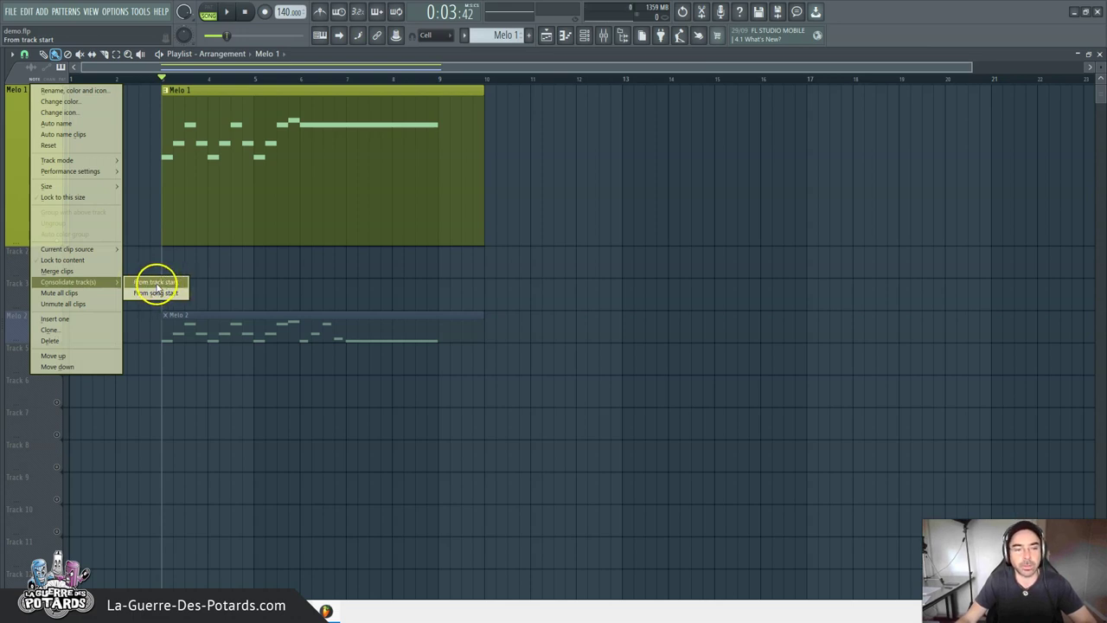
{"action": "left_click", "coordinate": [552, 141]}
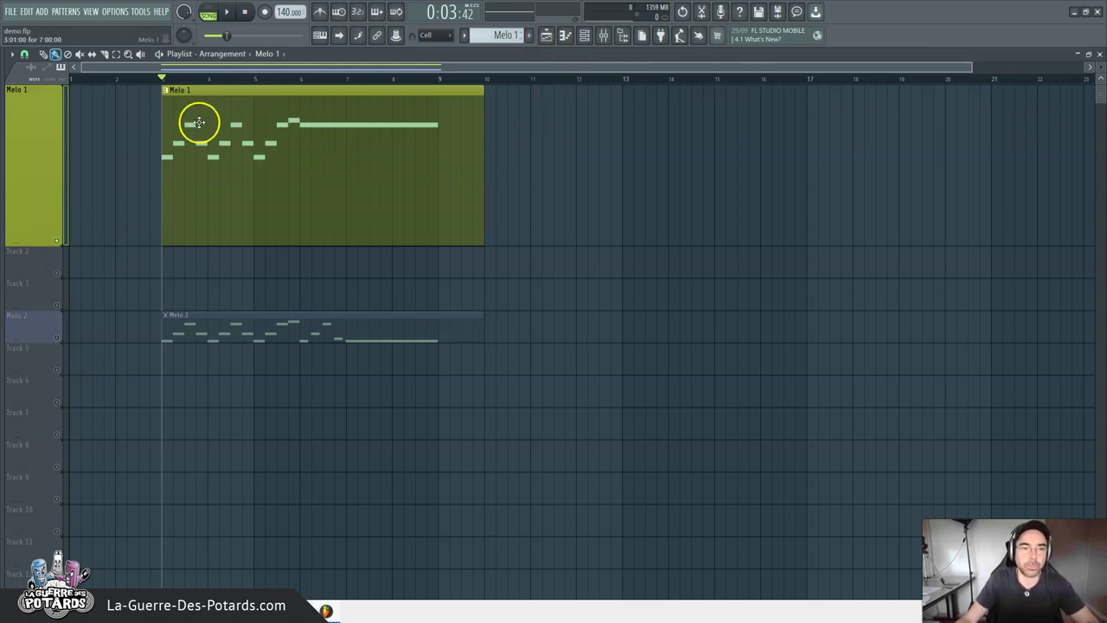
Step: Consolidate the Melo 1 track from the track start, rendering it to a 16Bit int stereo WAV
{"action": "right_click", "coordinate": [67, 152]}
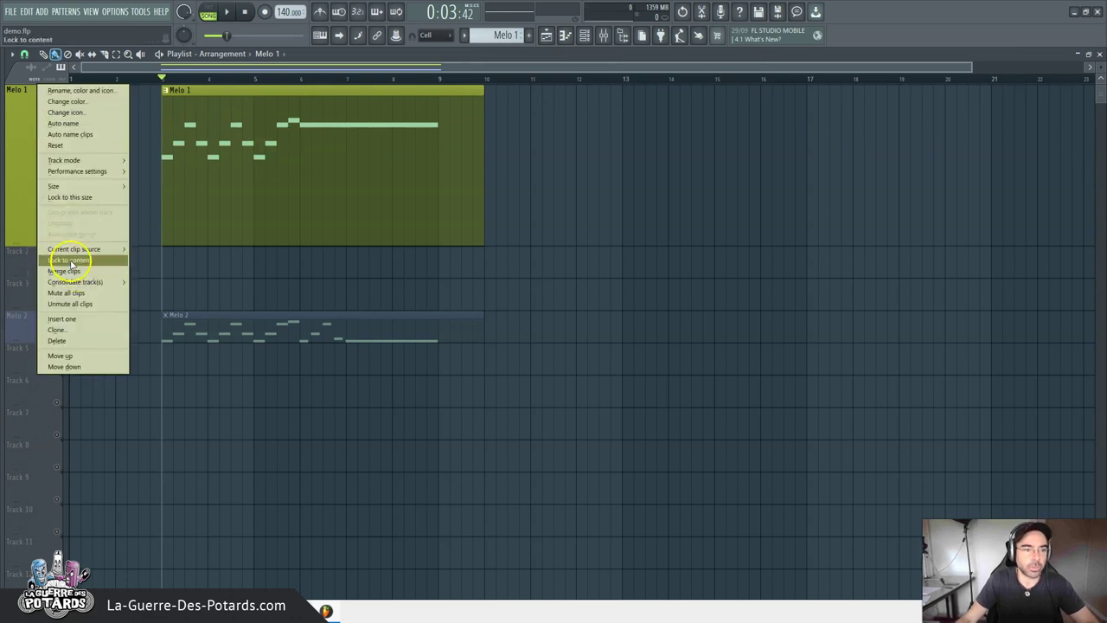
{"action": "left_click", "coordinate": [161, 285]}
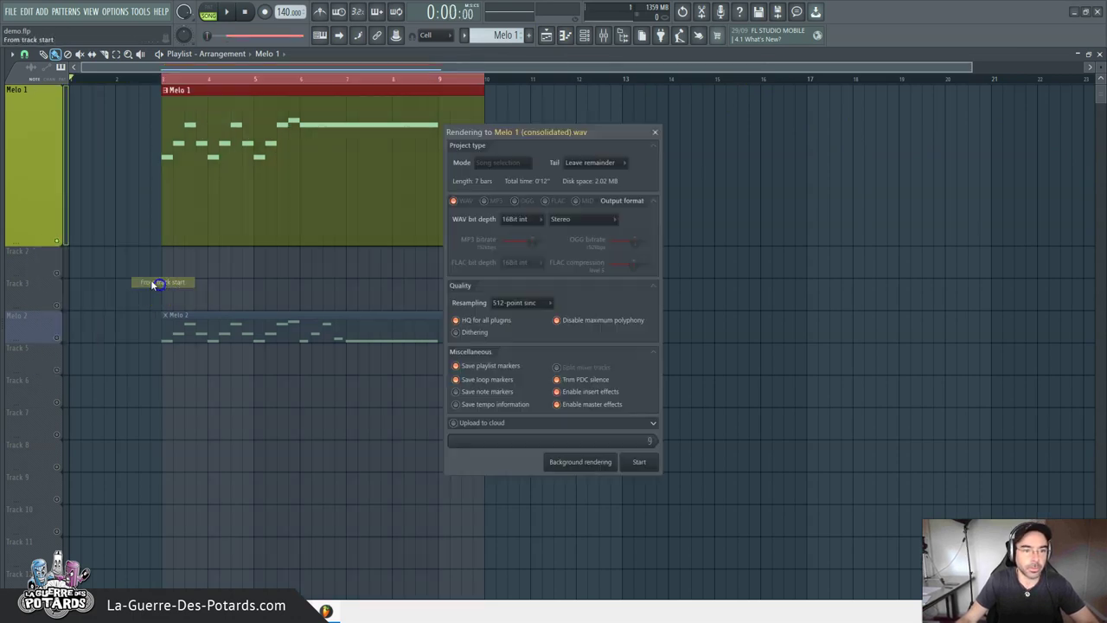
{"action": "left_click_drag", "start_coordinate": [606, 135], "coordinate": [514, 125]}
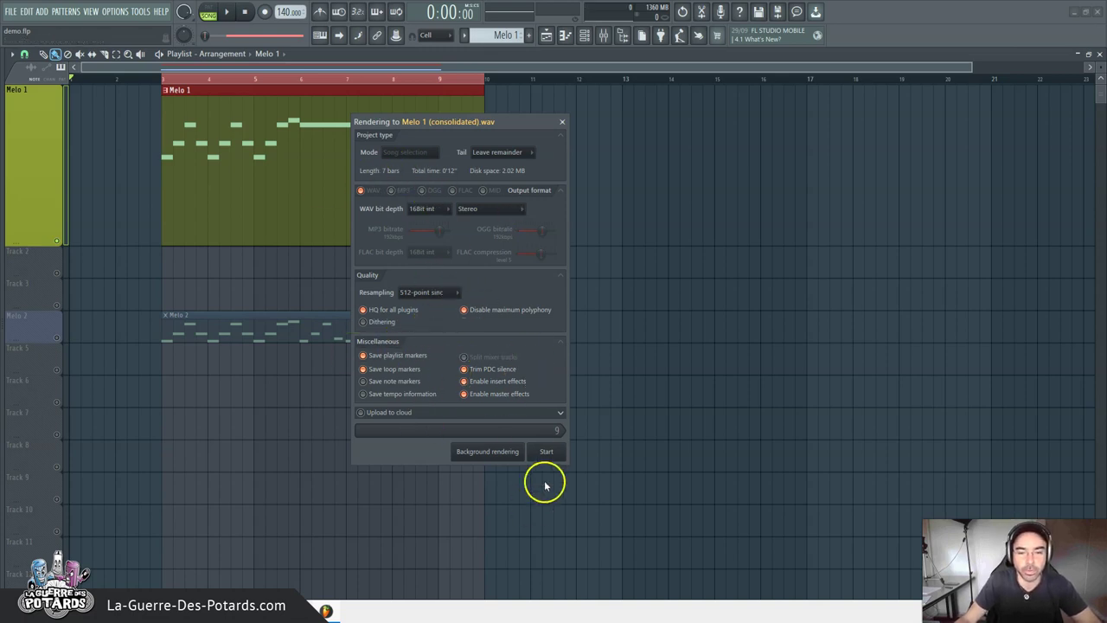
{"action": "left_click", "coordinate": [546, 450]}
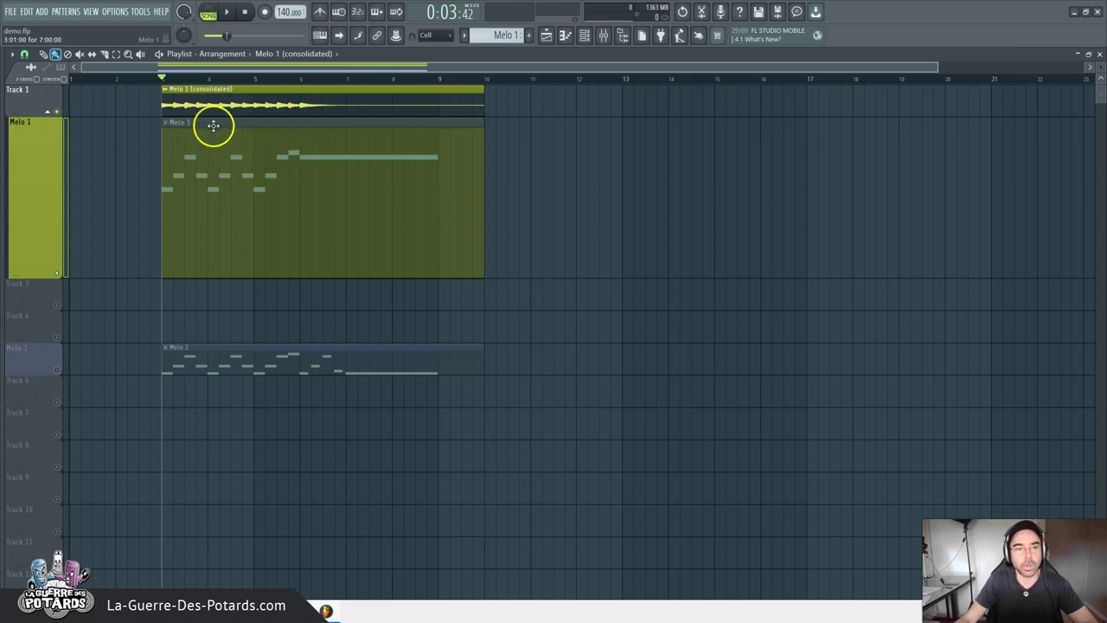
Step: Play the consolidated Melo 1 audio with the original Melo 1 track muted, checking the Master level in the mixer
{"action": "mouse_move", "coordinate": [240, 126]}
{"action": "left_mouse_down"}
{"action": "mouse_move", "coordinate": [326, 141]}
{"action": "mouse_move", "coordinate": [249, 141]}
{"action": "left_mouse_up"}
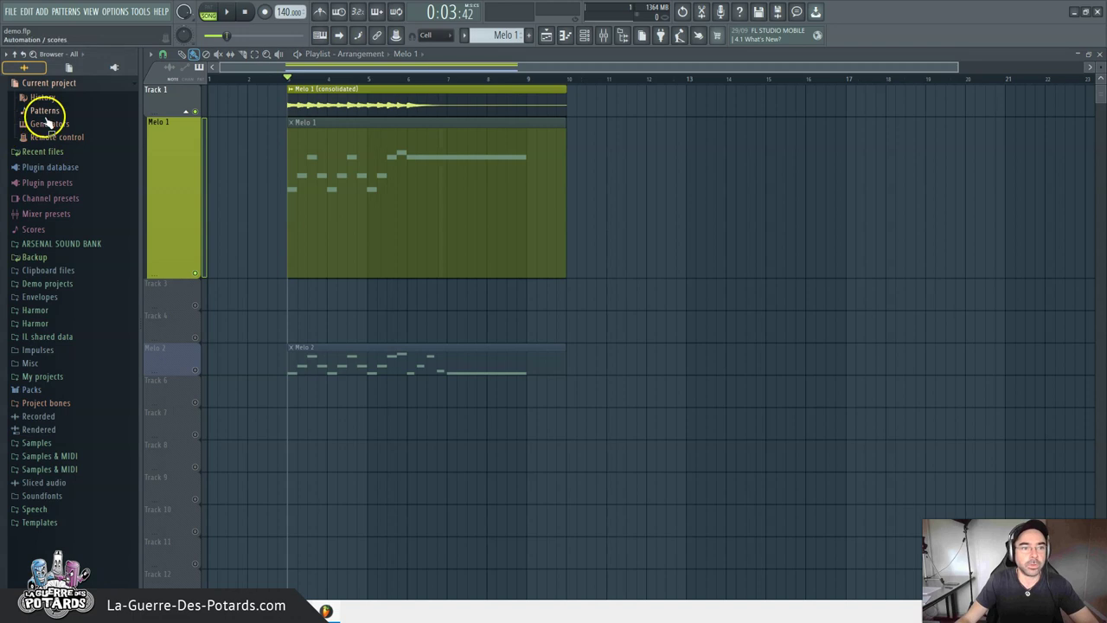
{"action": "left_click", "coordinate": [63, 114]}
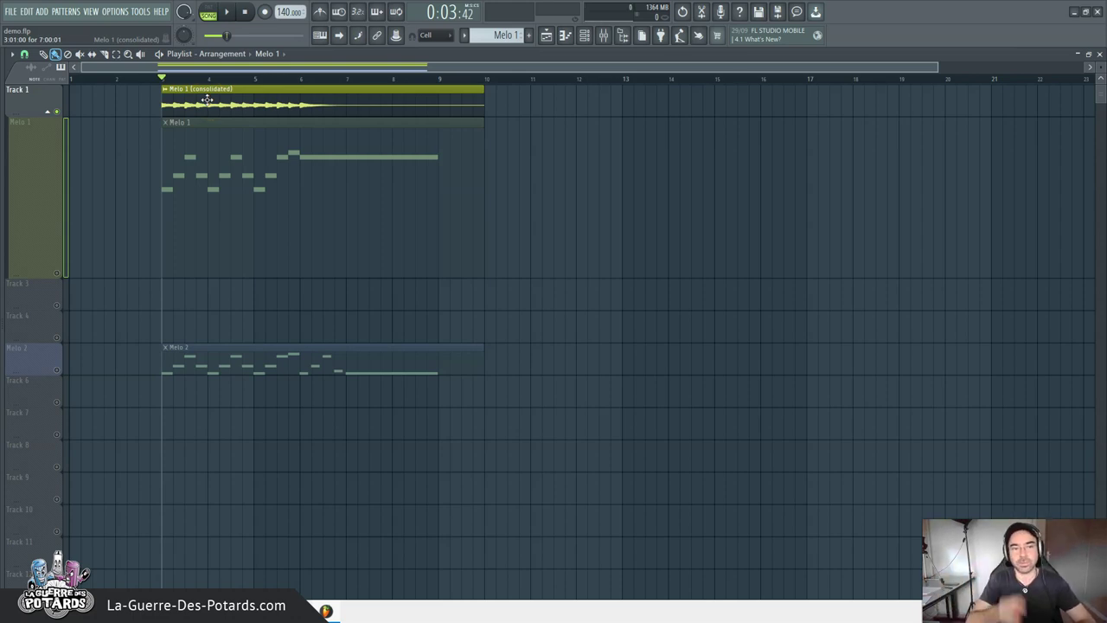
{"action": "key", "text": "space"}
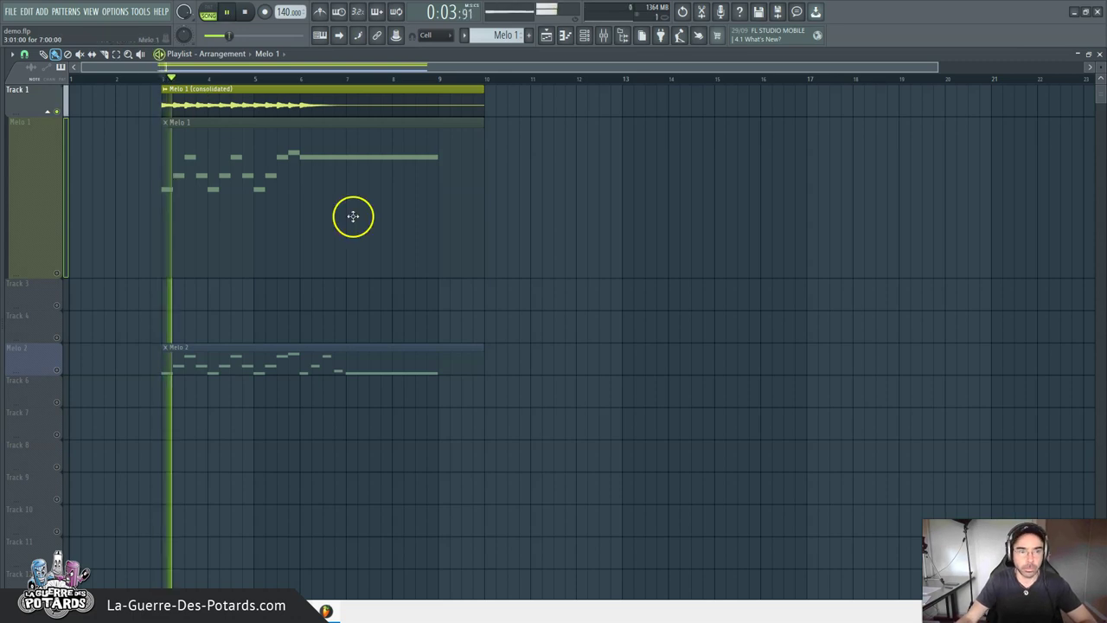
{"action": "key", "text": "F9"}
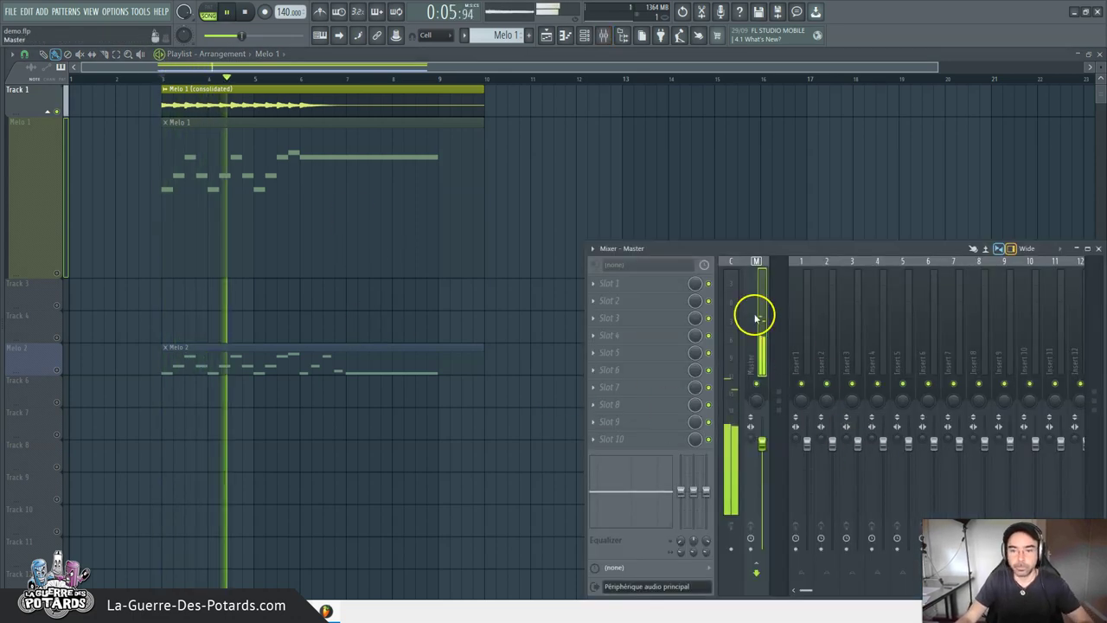
{"action": "key", "text": "F9"}
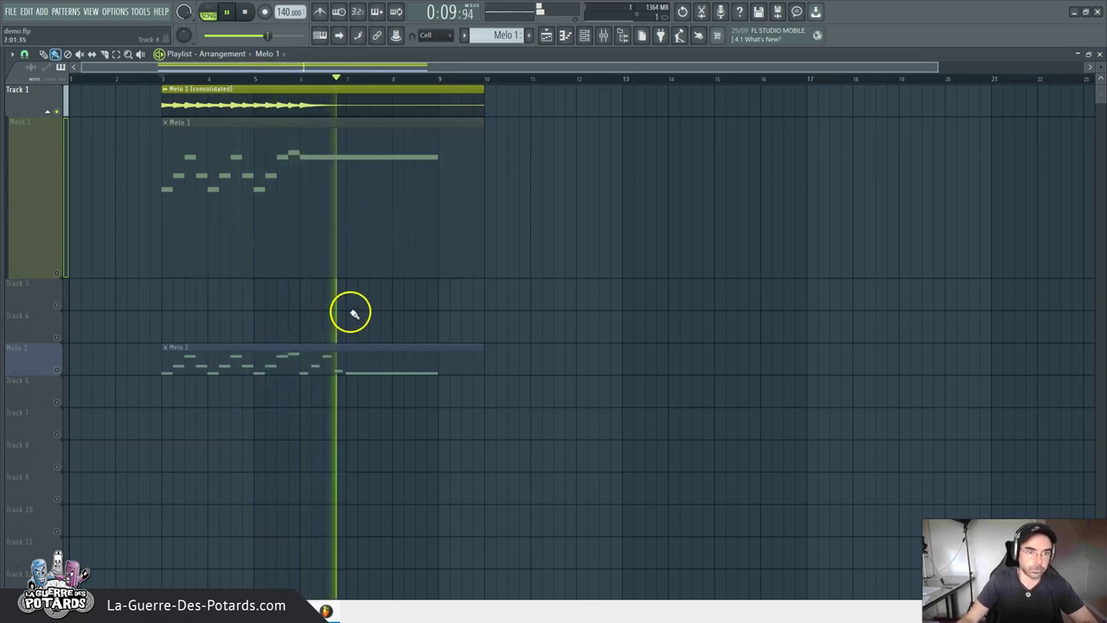
{"action": "key", "text": "space"}
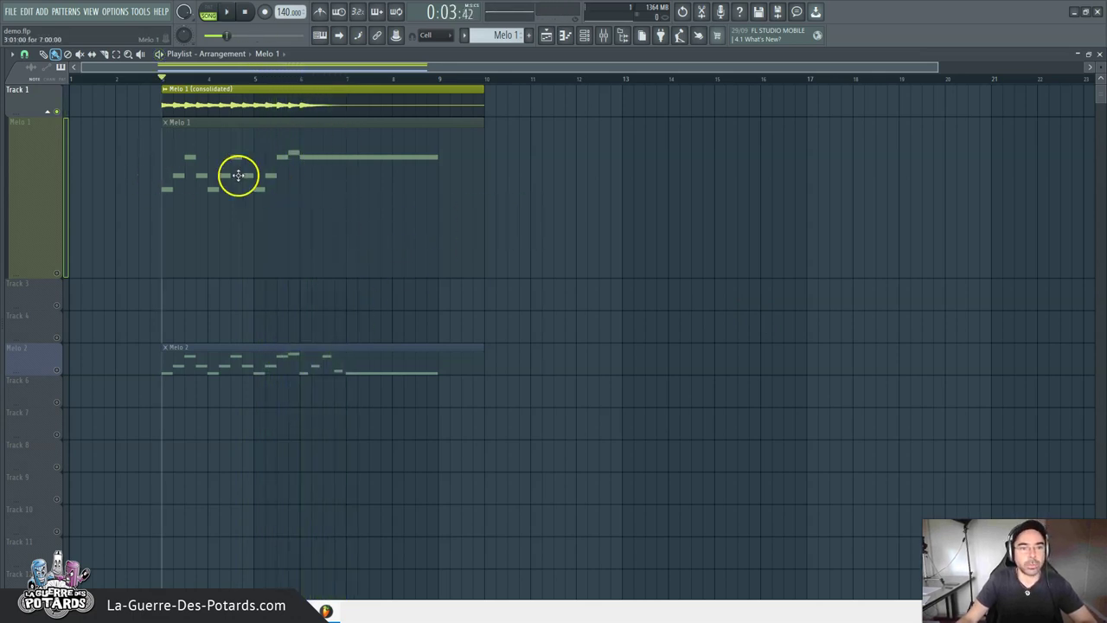
Step: Examine the notes of the original muted Melo 1 pattern in the piano roll and return to the playlist
{"action": "double_click", "coordinate": [196, 149]}
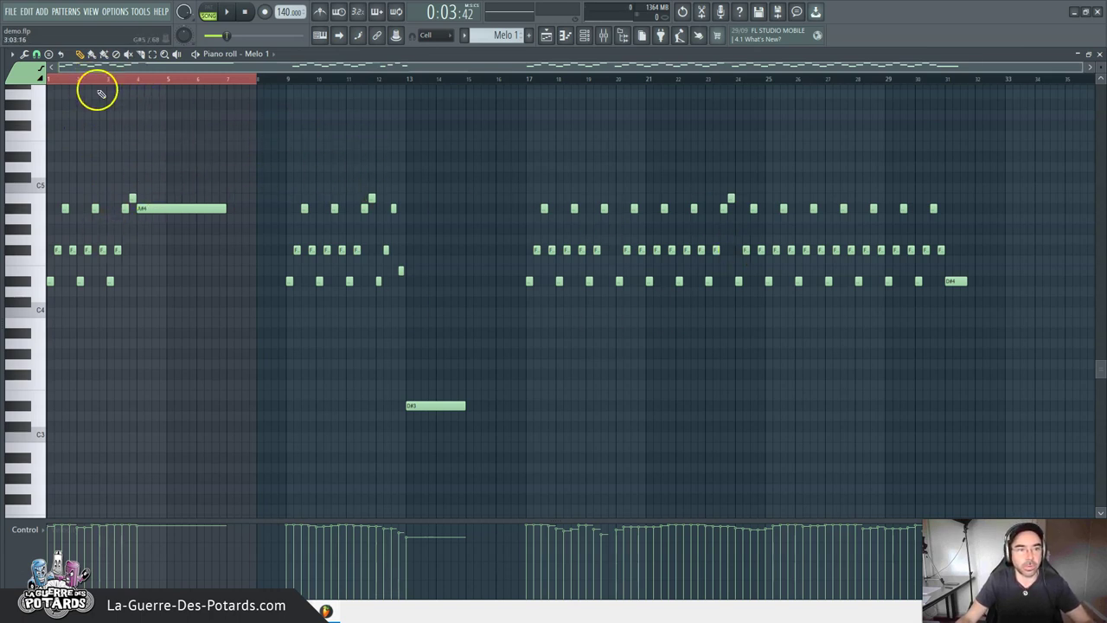
{"action": "key", "text": "F5"}
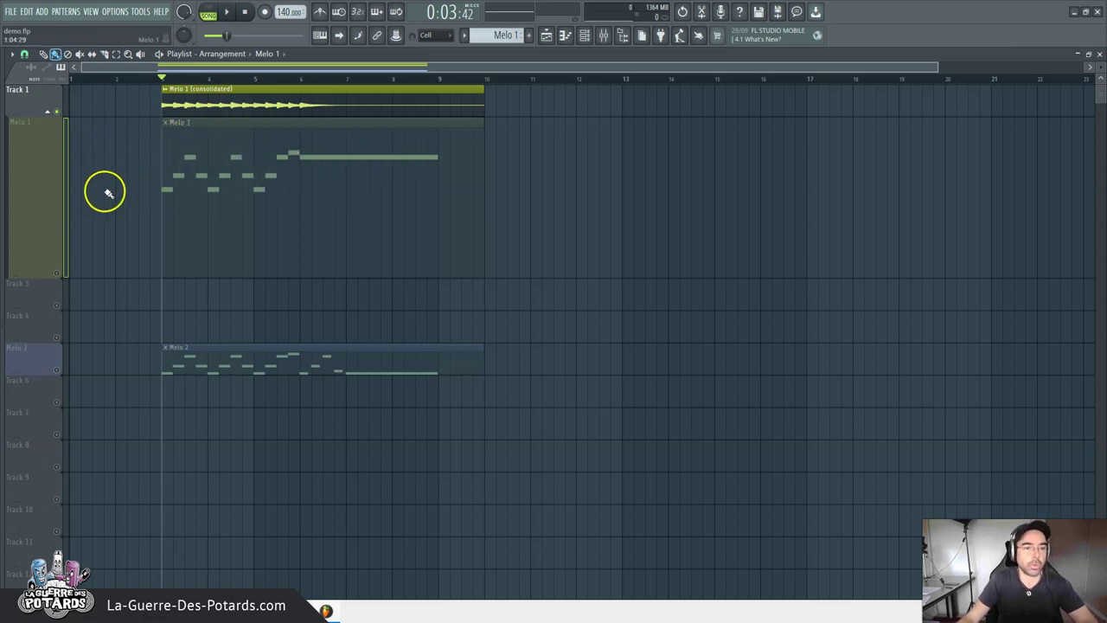
Step: Set the Melo 1 track size to 100% and solo the Melo 2 track
{"action": "right_click", "coordinate": [52, 176]}
{"action": "mouse_move", "coordinate": [86, 218]}
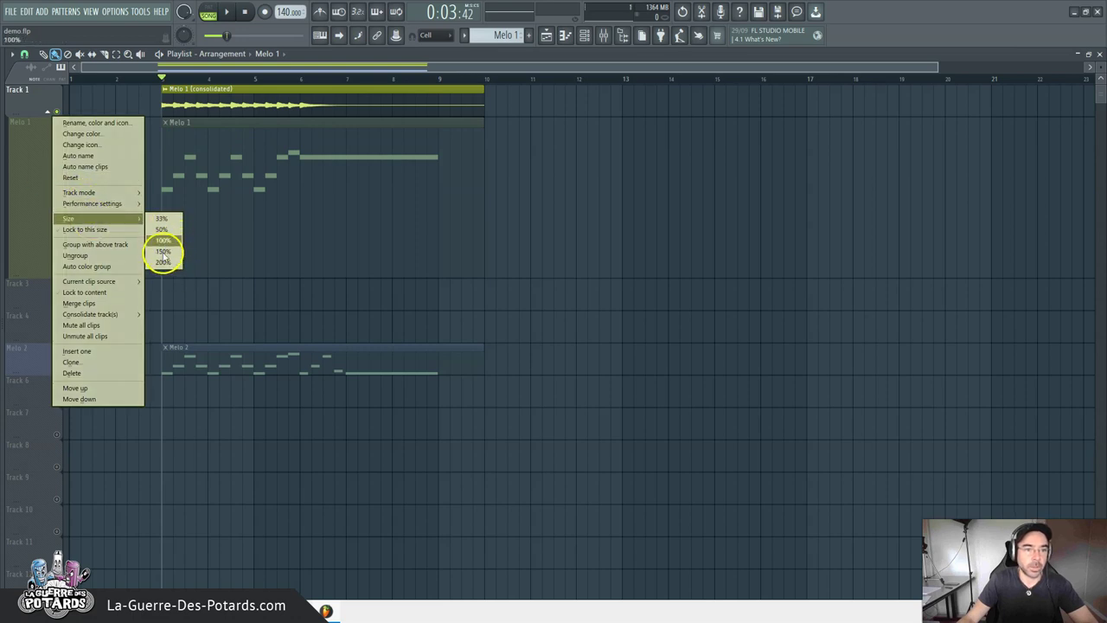
{"action": "left_click", "coordinate": [160, 244]}
{"action": "left_click", "coordinate": [52, 233]}
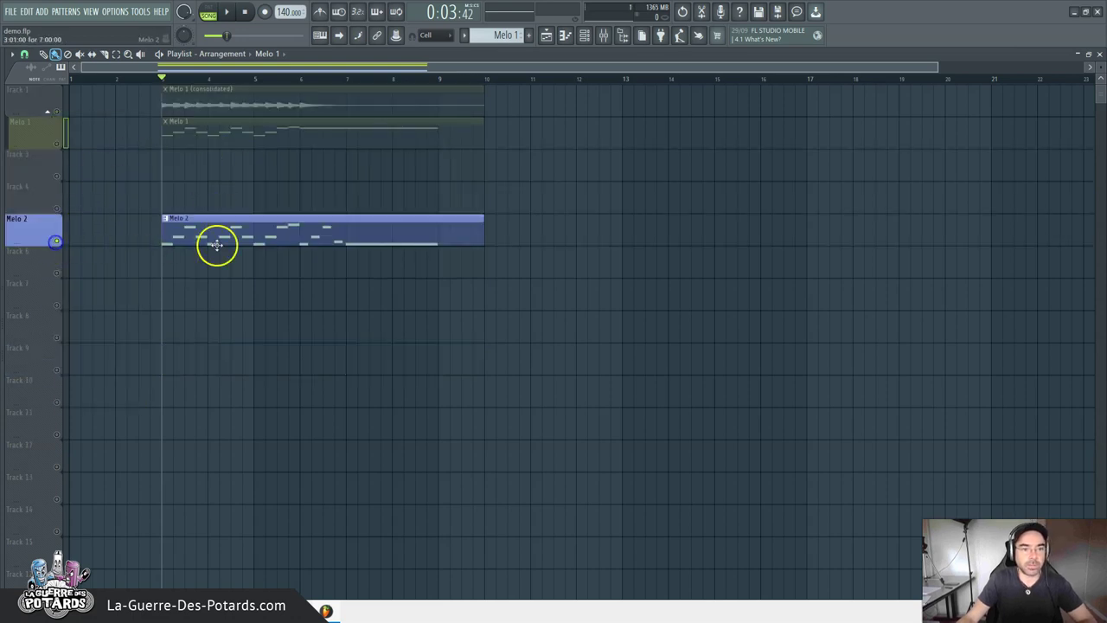
Step: Play back the Melo 2 track while selecting the Melo 2 pattern and inspecting its channel's Kontakt violas instrument
{"action": "key", "text": "space"}
{"action": "key", "text": "F6"}
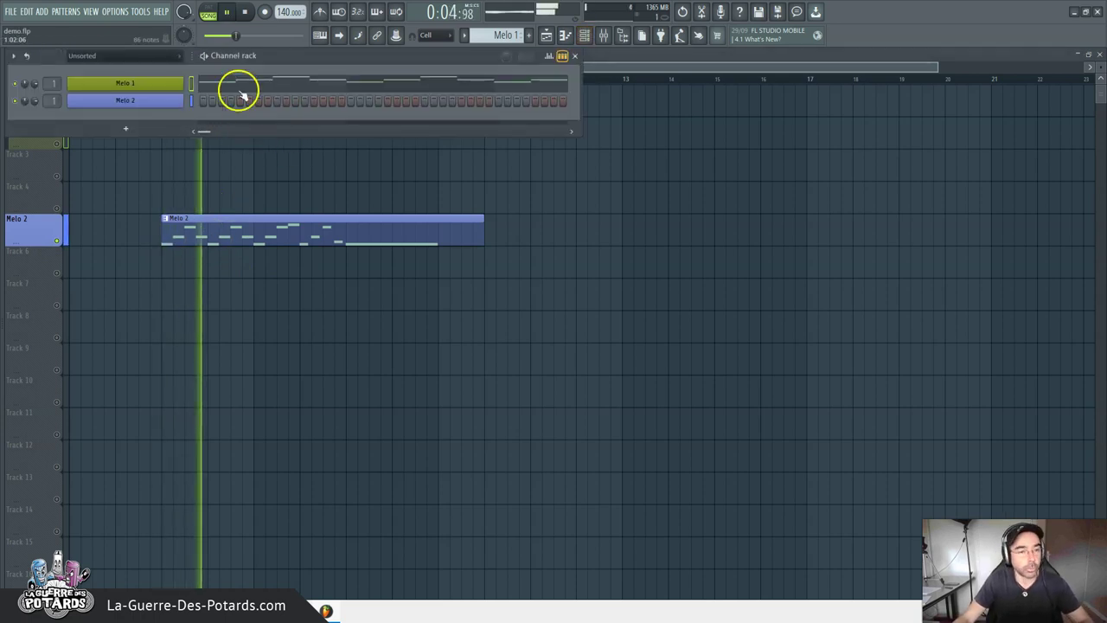
{"action": "left_click", "coordinate": [467, 36]}
{"action": "left_click", "coordinate": [475, 59]}
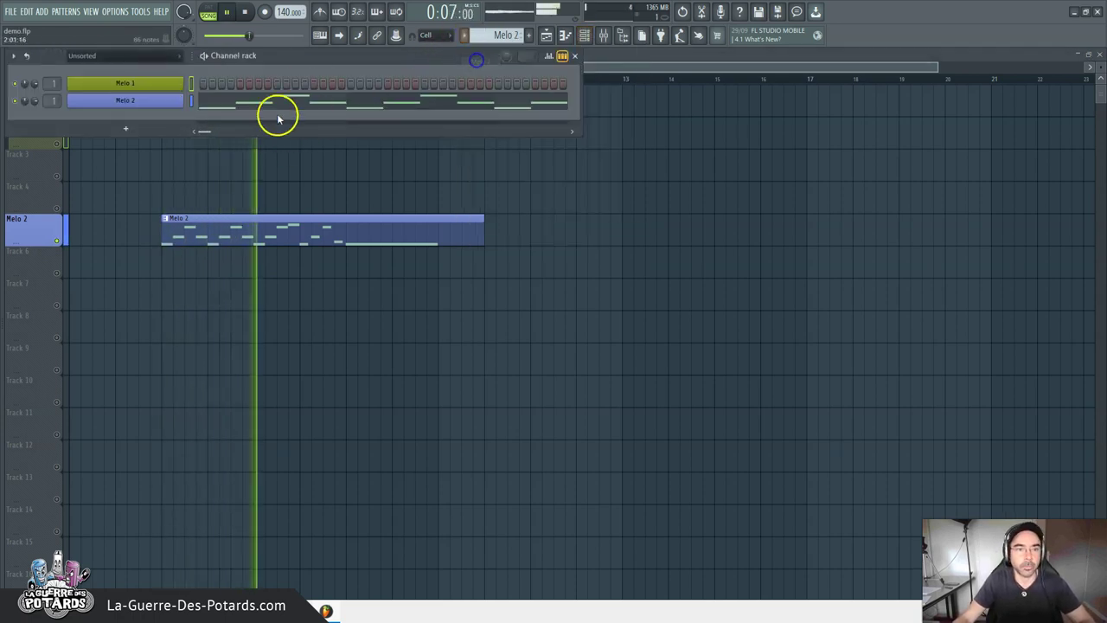
{"action": "left_click", "coordinate": [173, 100]}
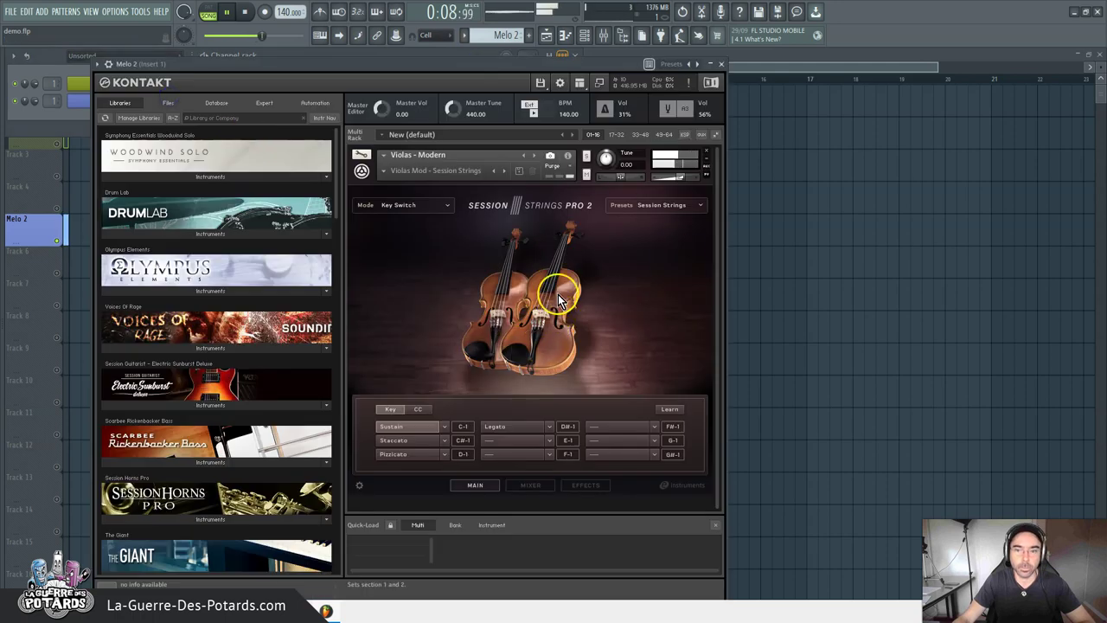
{"action": "left_click", "coordinate": [721, 64]}
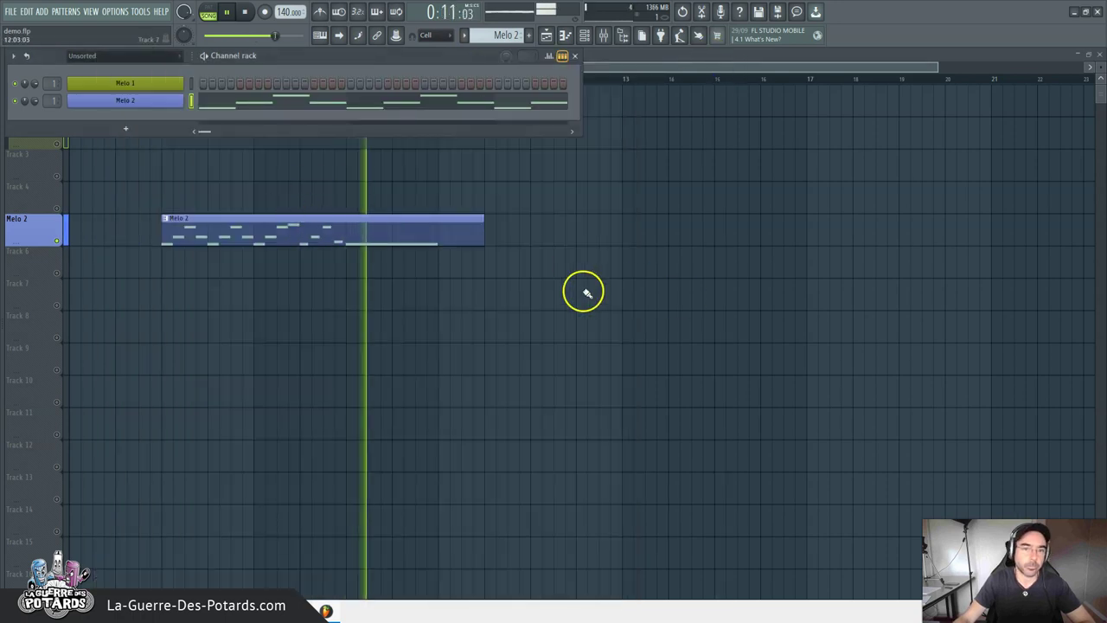
{"action": "key", "text": "F6"}
{"action": "key", "text": "space"}
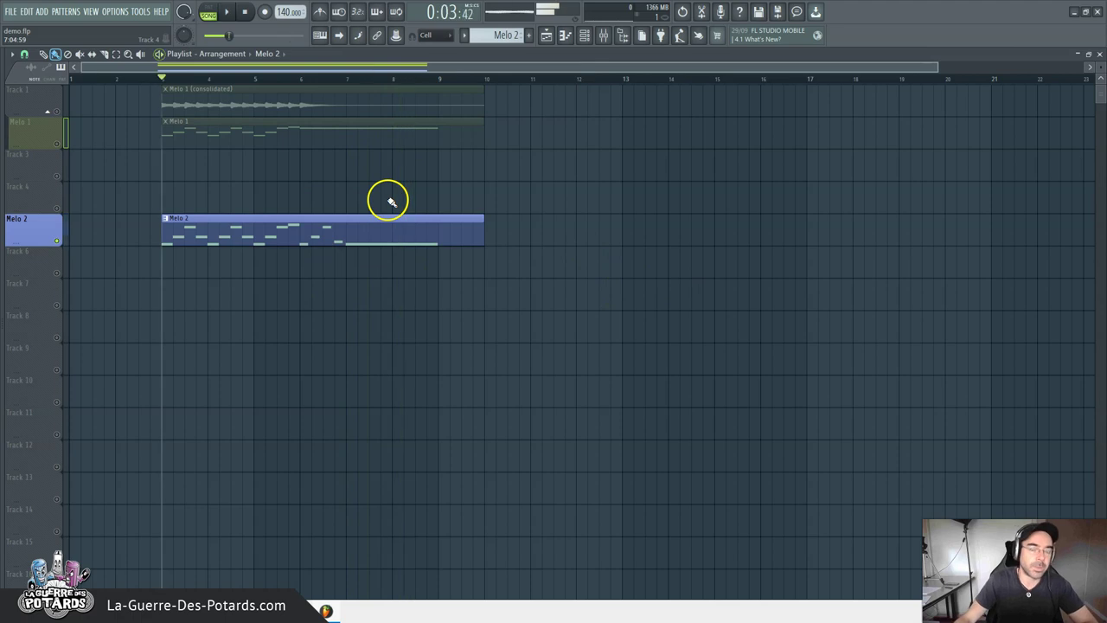
{"action": "right_click", "coordinate": [41, 234]}
{"action": "mouse_move", "coordinate": [99, 413]}
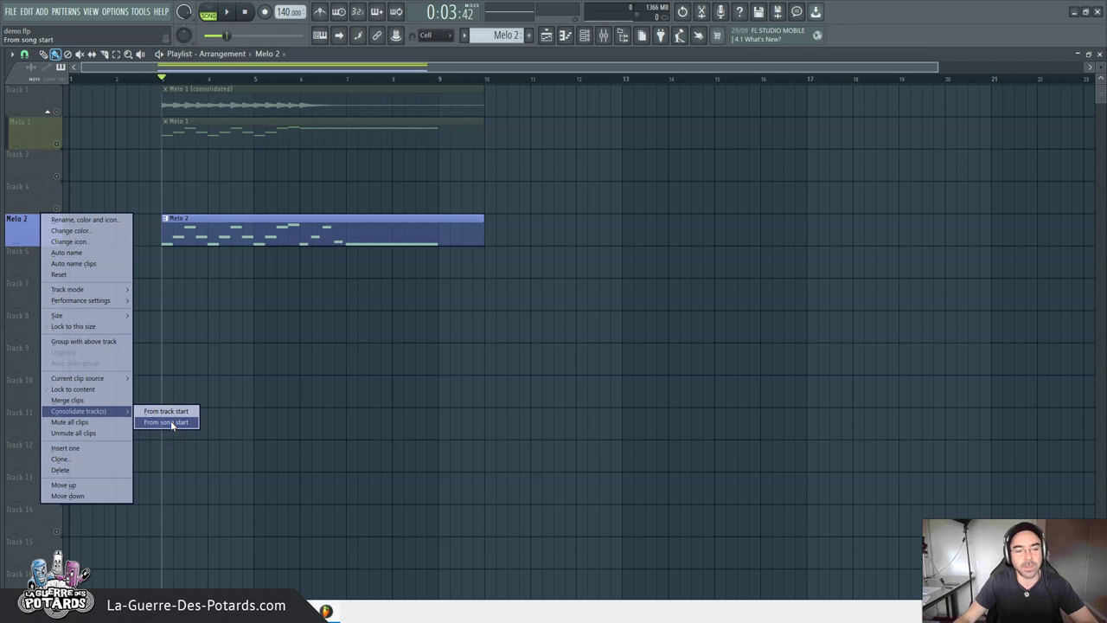
{"action": "left_click", "coordinate": [467, 67]}
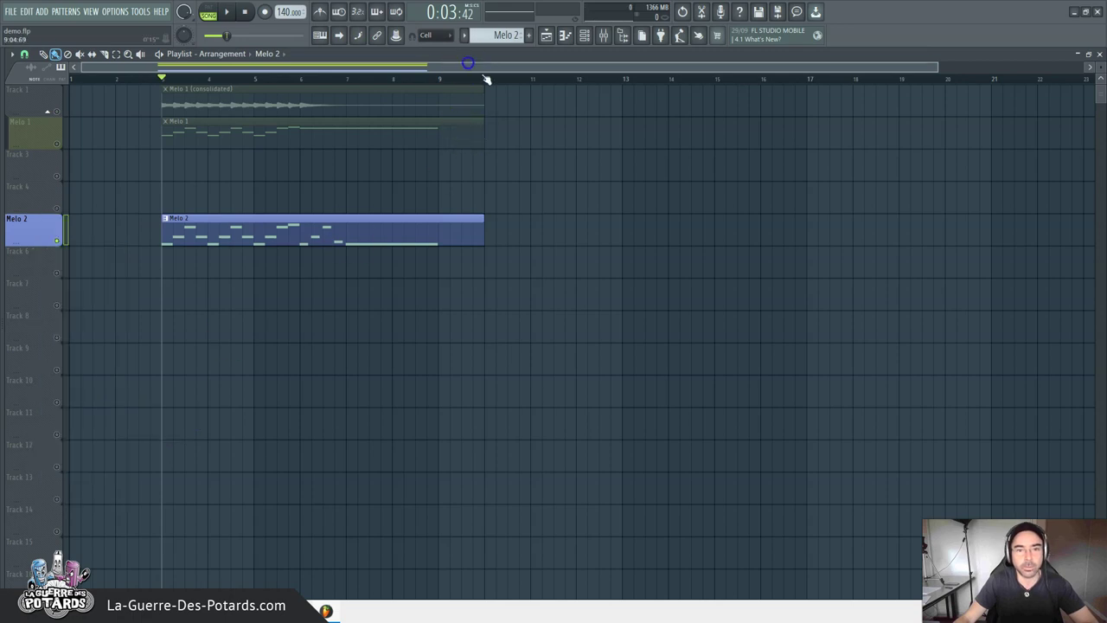
{"action": "scroll", "coordinate": [485, 74], "scroll_direction": "right", "scroll_amount": 5}
{"action": "scroll", "coordinate": [486, 79], "scroll_direction": "left", "scroll_amount": 5}
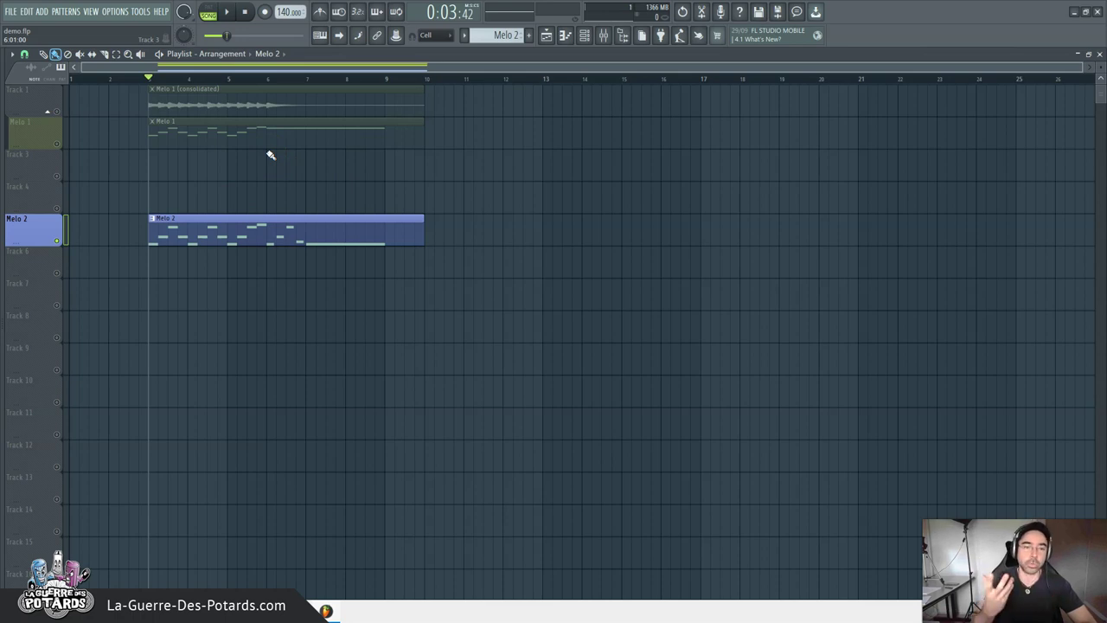
Step: Consolidate the Melo 2 track into an audio clip from the song start
{"action": "right_click", "coordinate": [40, 223]}
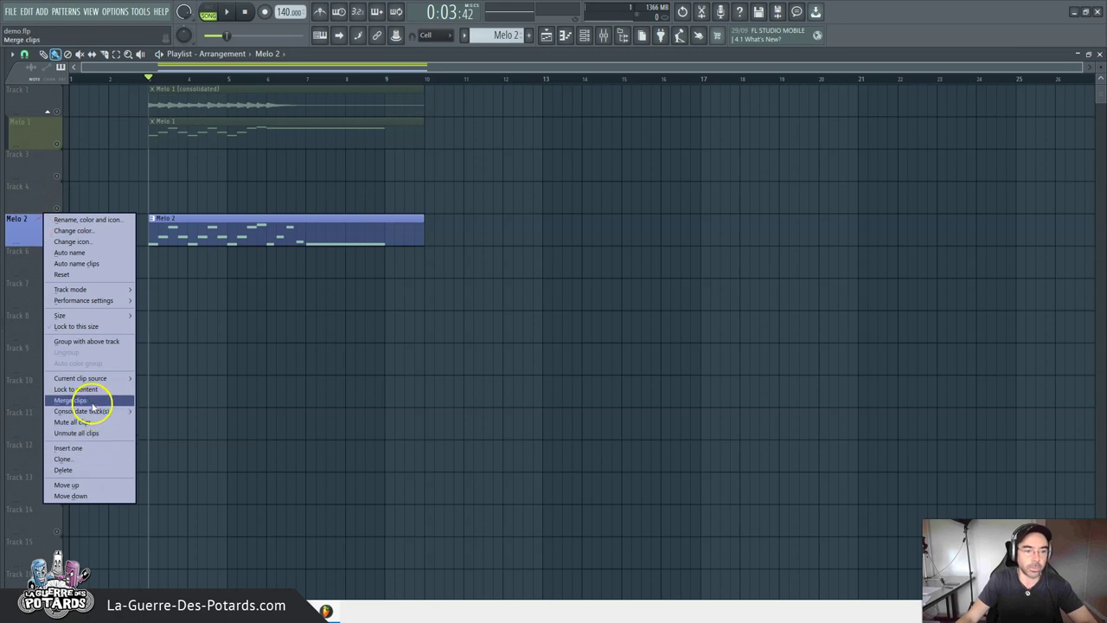
{"action": "left_click", "coordinate": [177, 423]}
{"action": "left_click", "coordinate": [643, 460]}
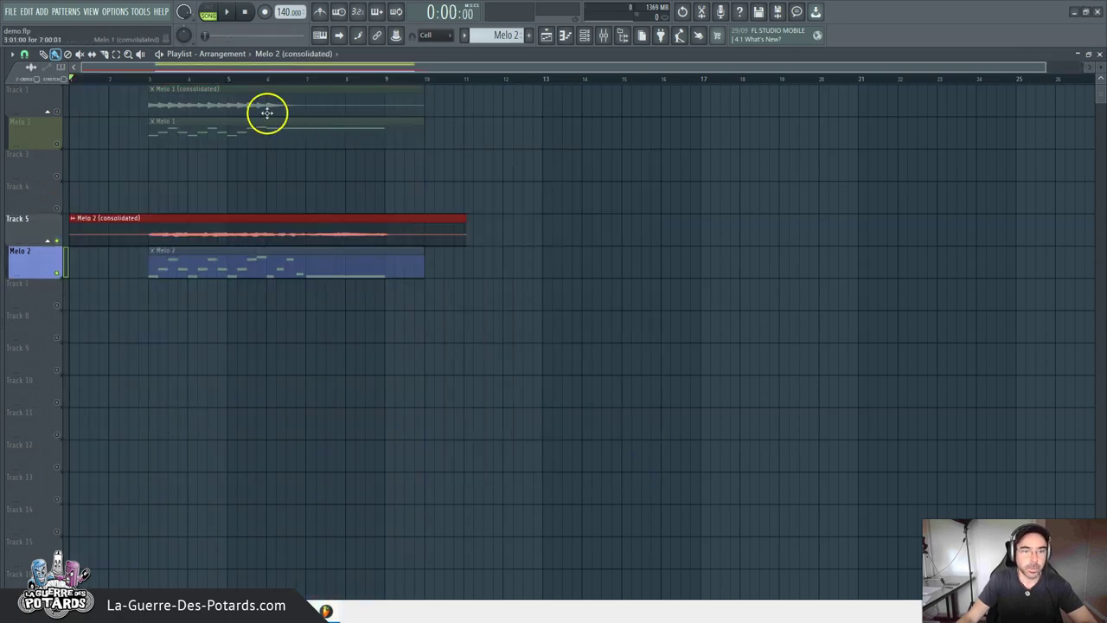
{"action": "left_click", "coordinate": [118, 147]}
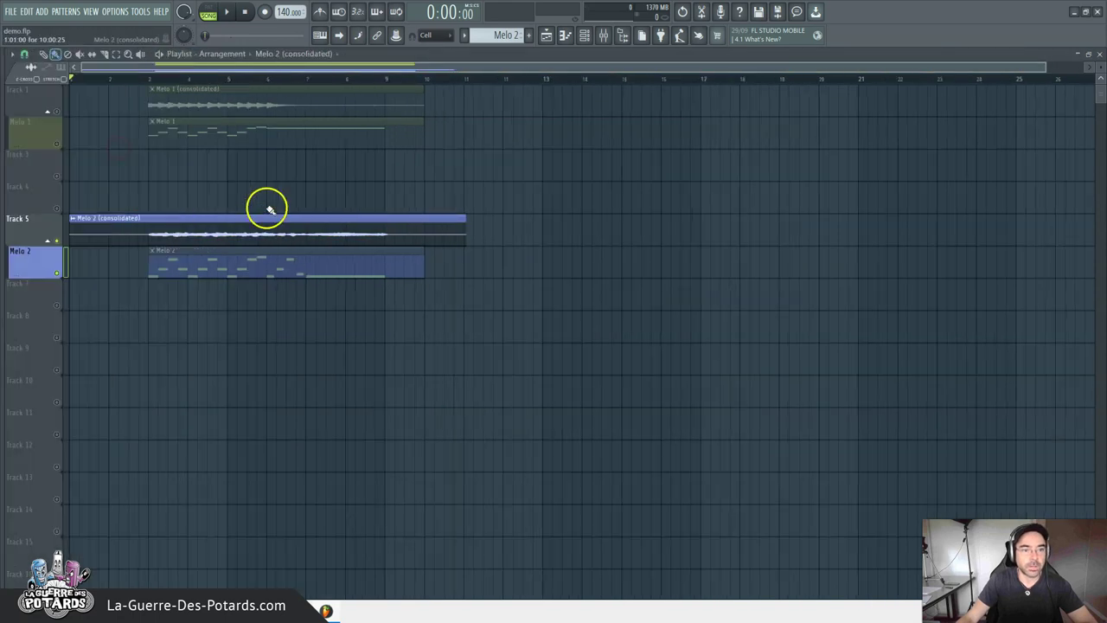
Step: Play the consolidated Melo 2 audio from bar 3, checking the Master level in the mixer, and stop playback
{"action": "left_click", "coordinate": [151, 80]}
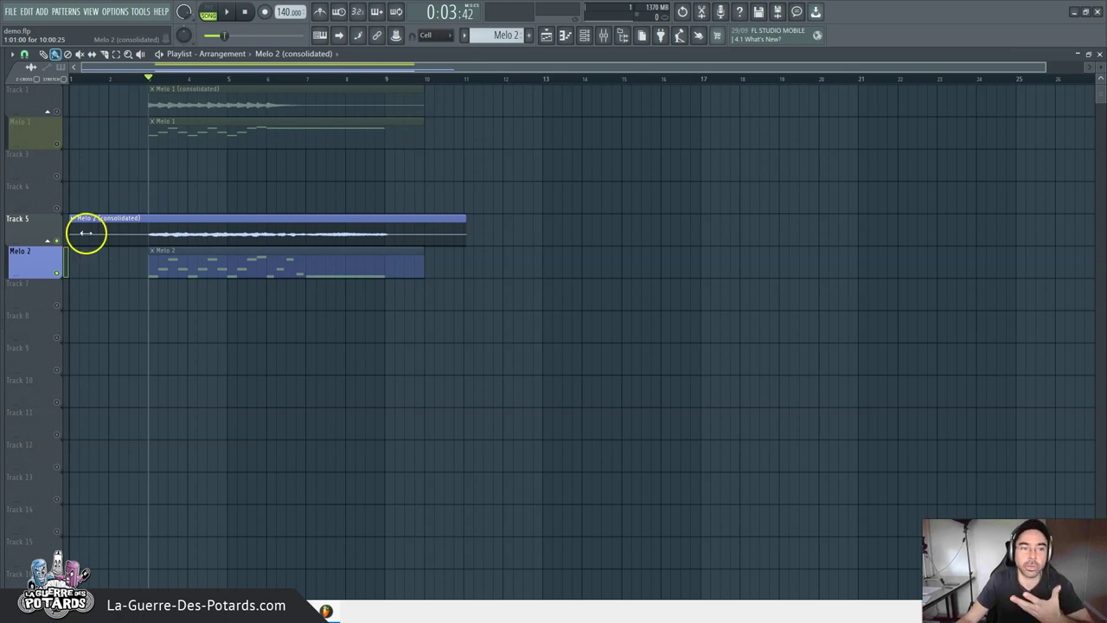
{"action": "left_click", "coordinate": [94, 78]}
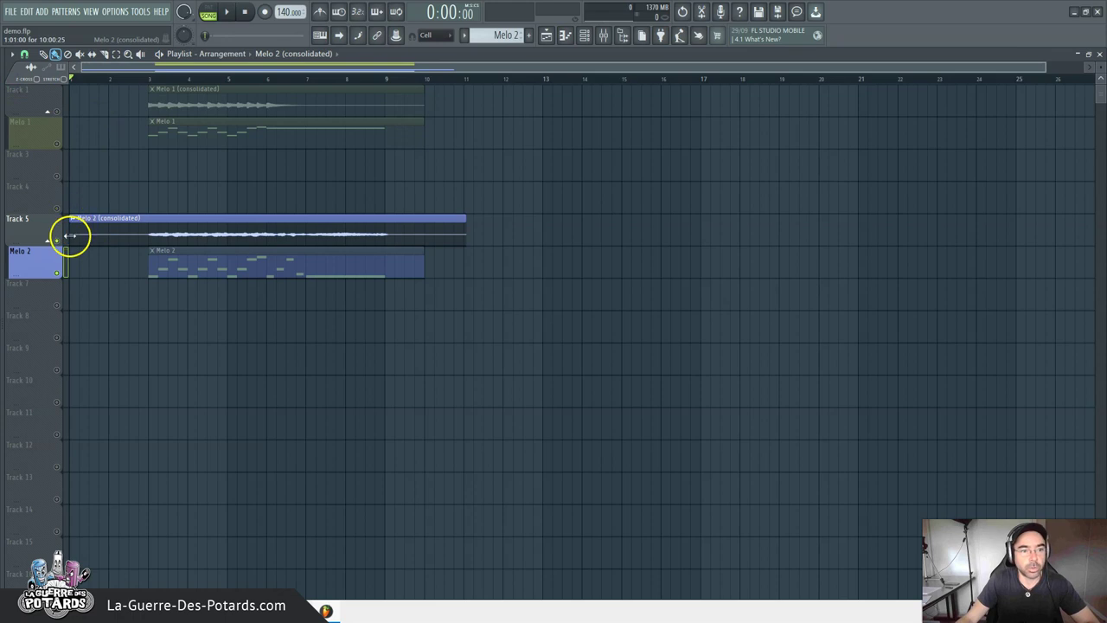
{"action": "left_click_drag", "start_coordinate": [169, 80], "coordinate": [152, 78]}
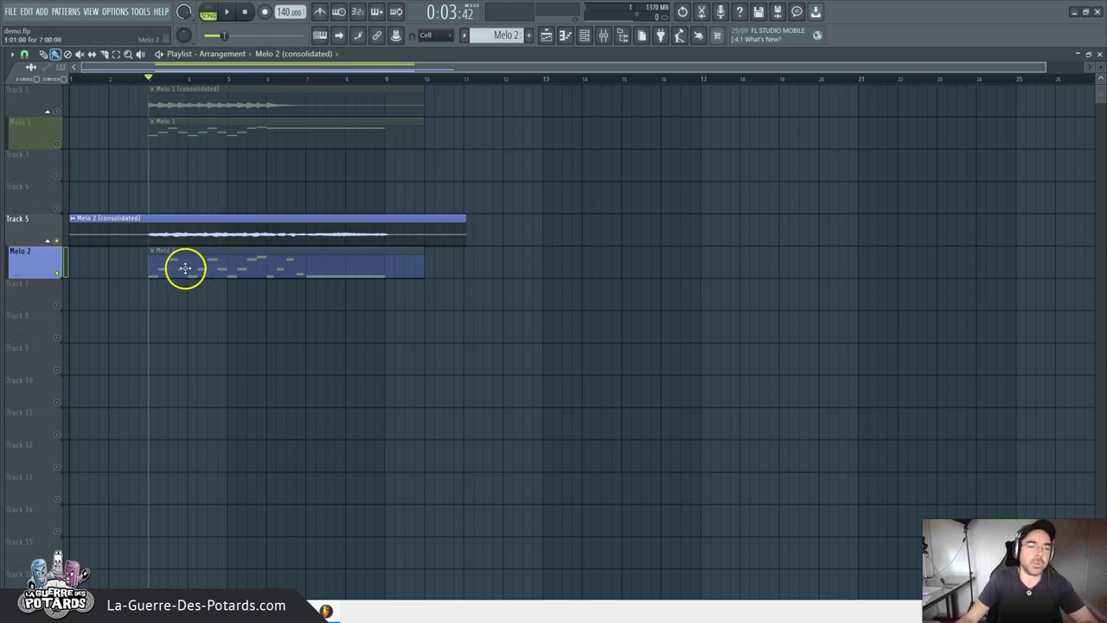
{"action": "key", "text": "space"}
{"action": "key", "text": "F9"}
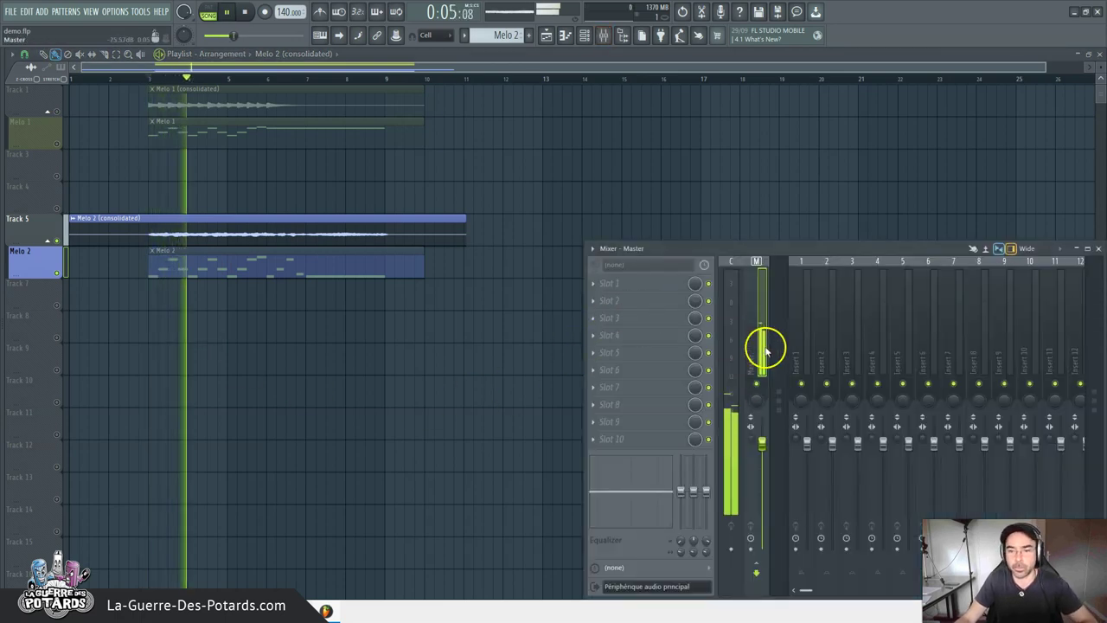
{"action": "key", "text": "F9"}
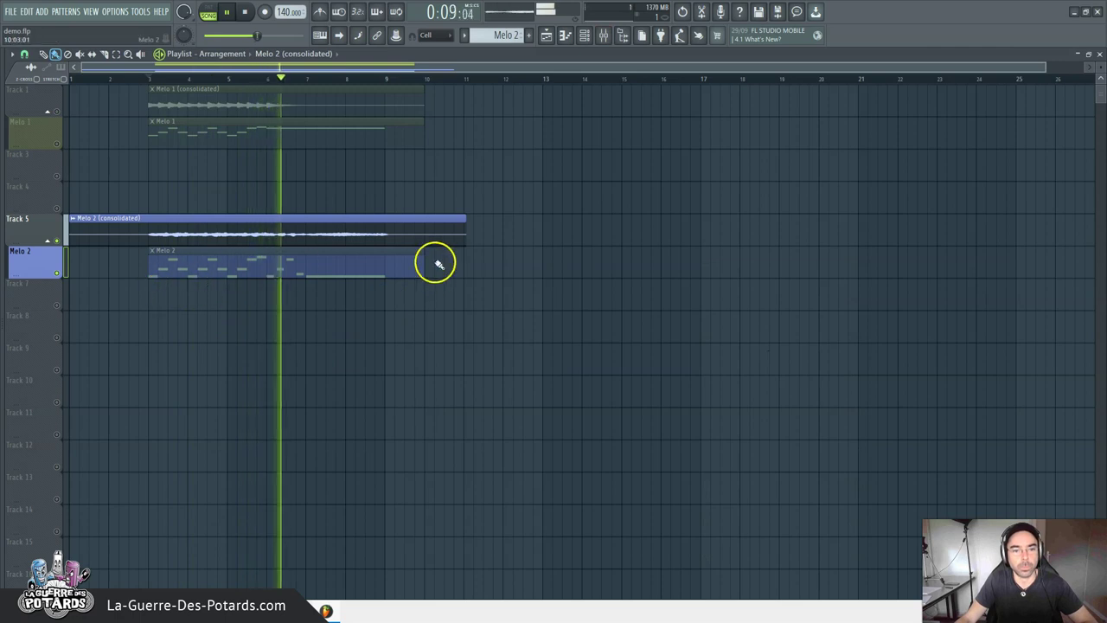
{"action": "key", "text": "space"}
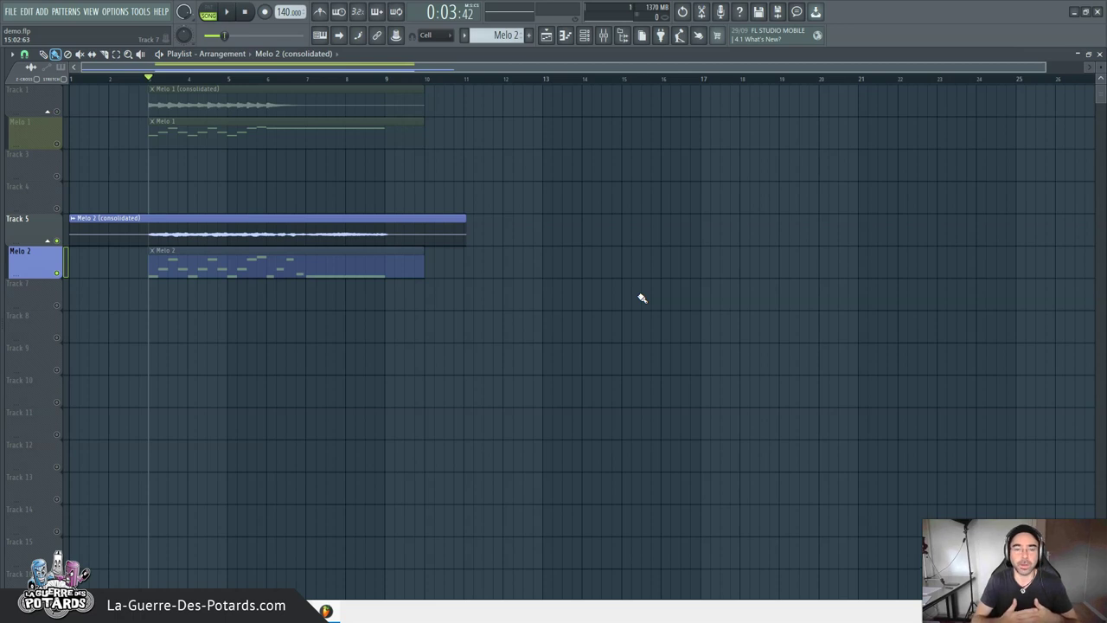
{"action": "key", "text": "alt+Tab"}
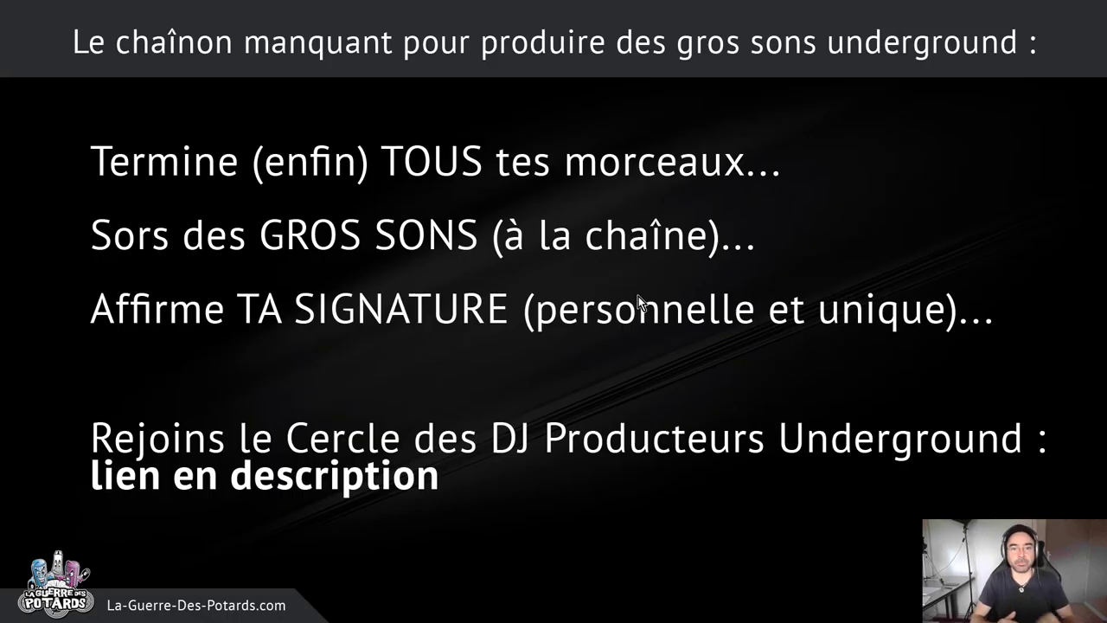